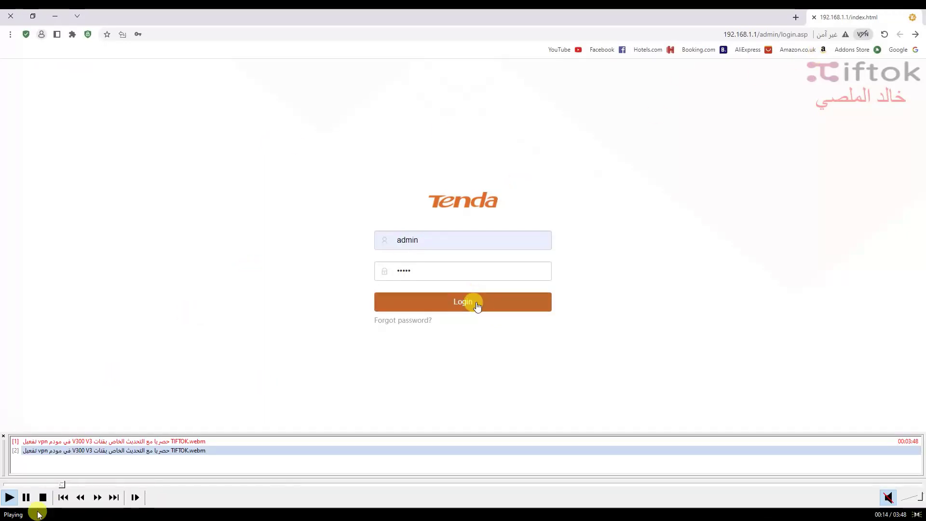
Step: Log in, switch to the Advance interface, and open the Services DDNS settings
left_click(477, 303)
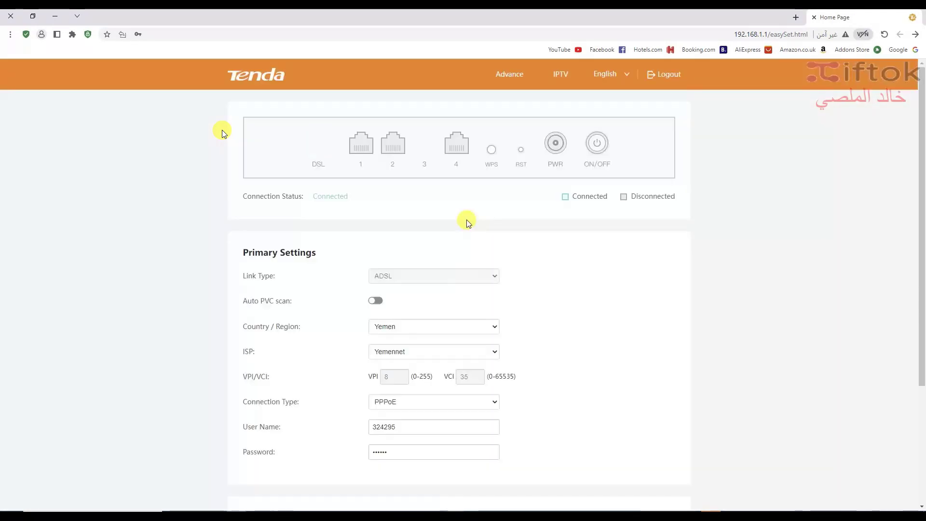
left_click(510, 74)
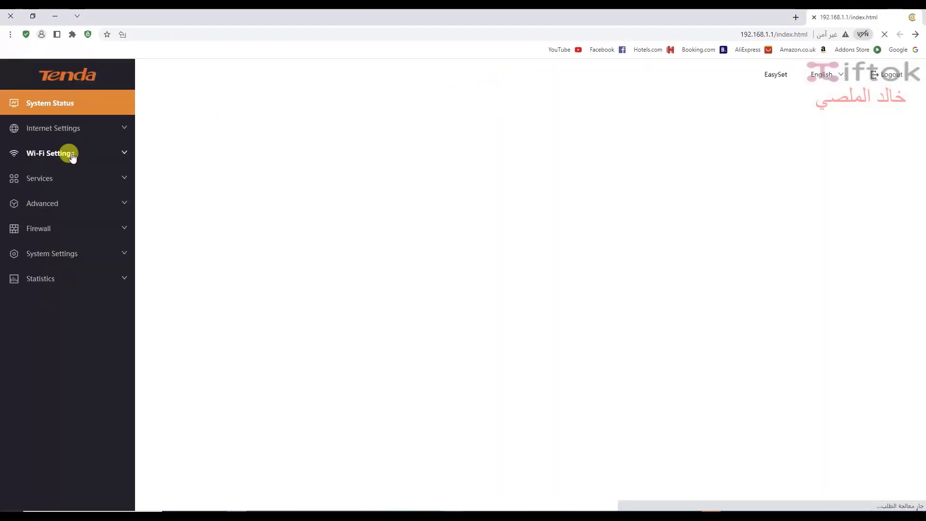
left_click(50, 178)
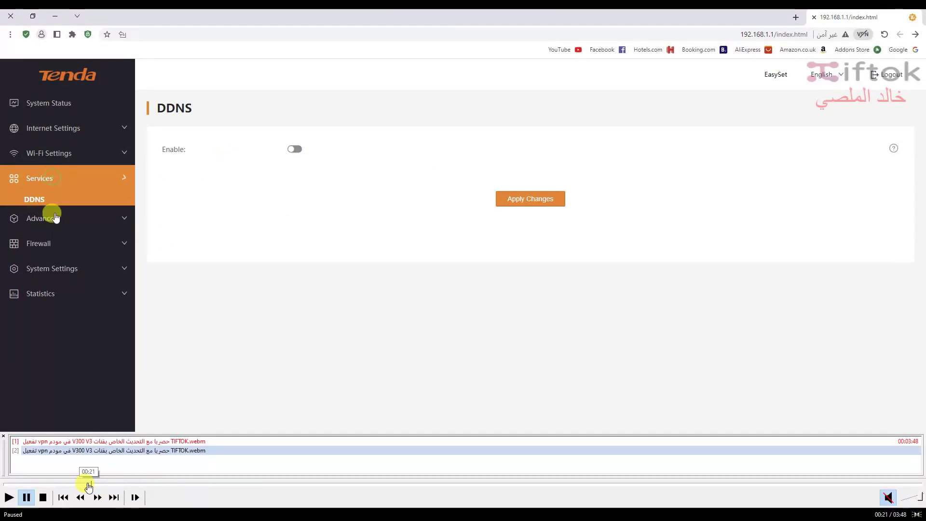
left_click_drag(89, 483, 81, 483)
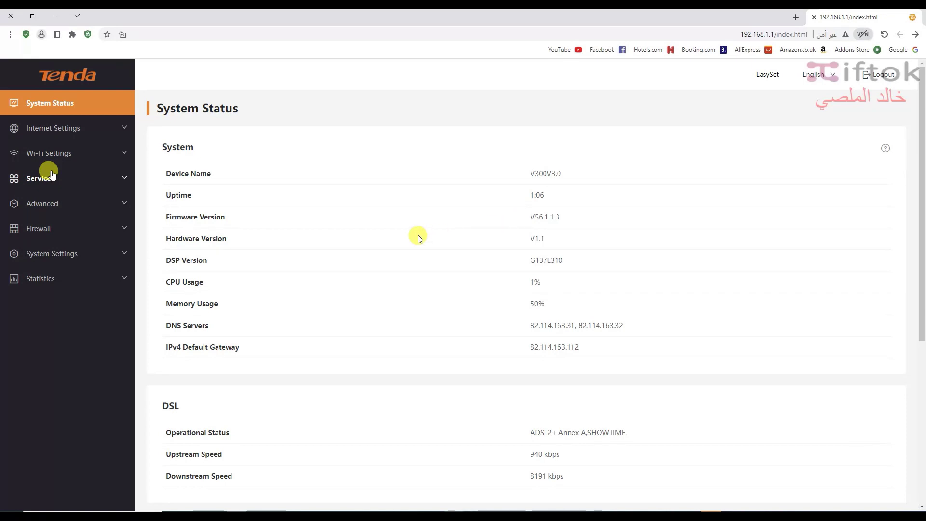
Step: Open the Advanced Routing page with its empty Static Route Table from the Services sidebar
left_click(51, 176)
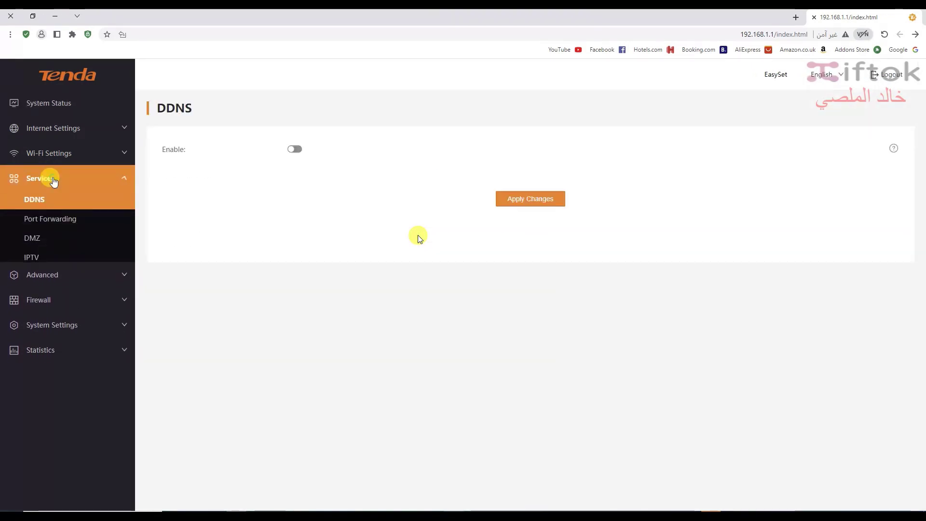
left_click(58, 203)
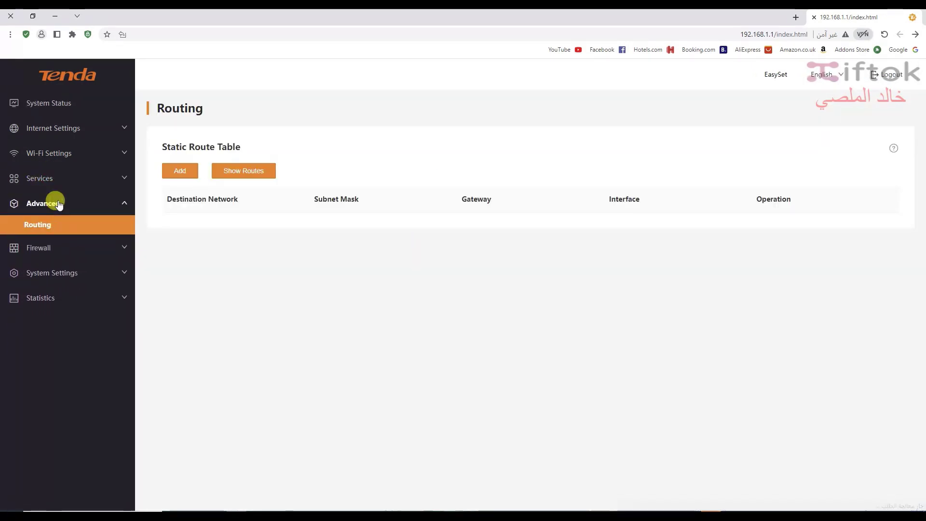
left_click(57, 203)
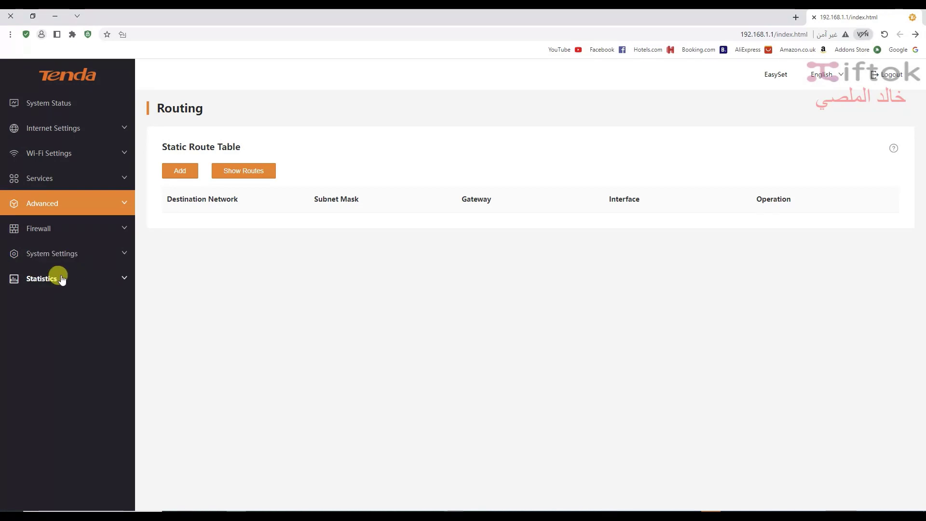
Step: Go to the System Settings Firmware Upgrade page
left_click(58, 284)
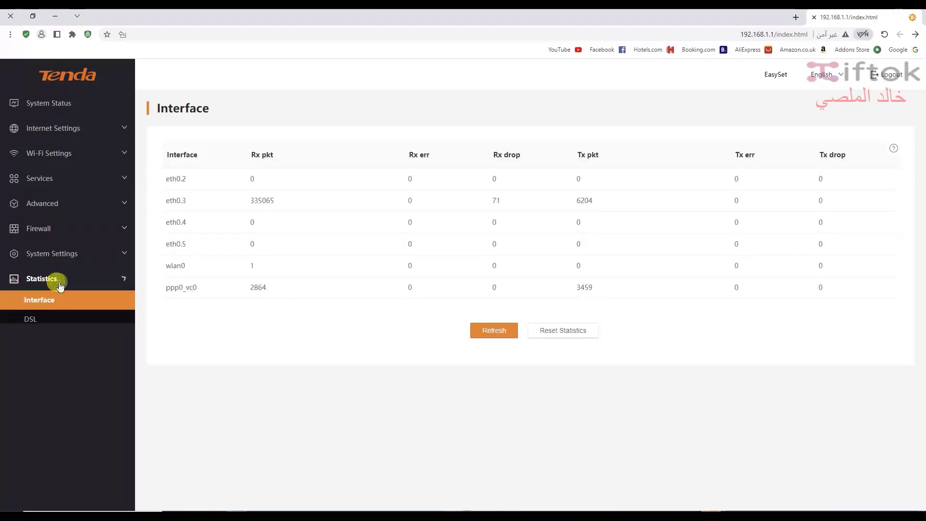
left_click(58, 263)
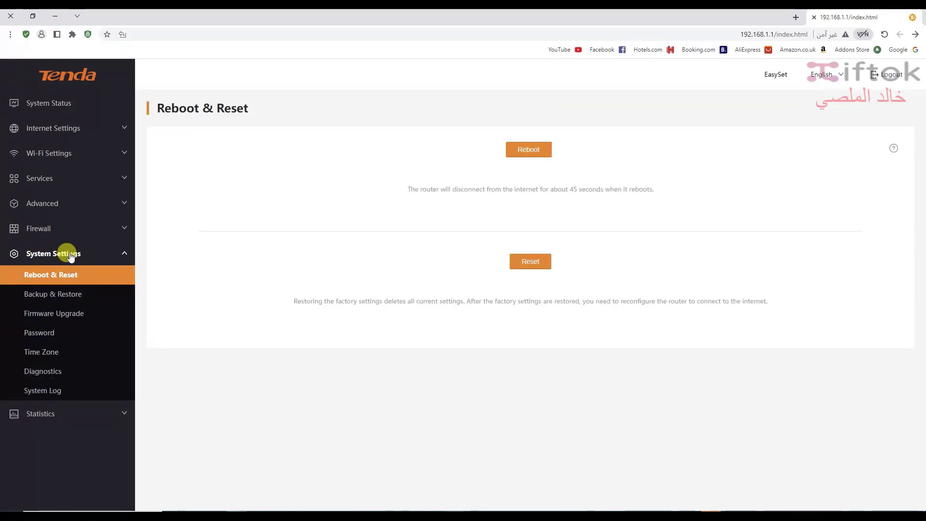
left_click(74, 316)
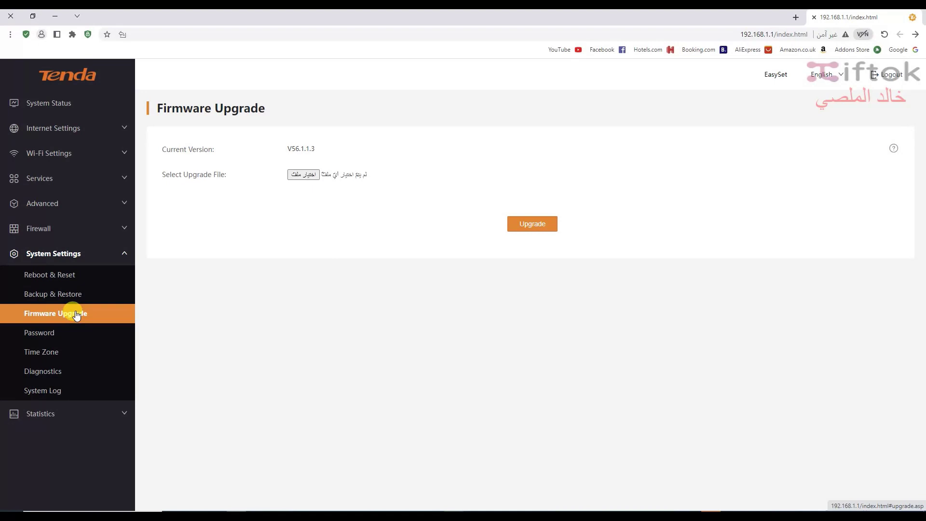
Step: Select the V56.1.1.4 firmware .bin file and start the upgrade
left_click(317, 177)
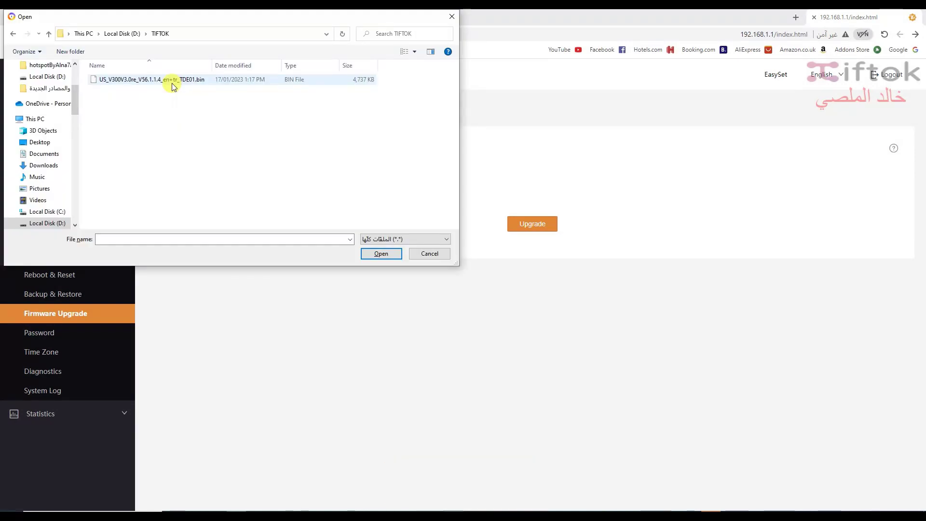
left_click(172, 83)
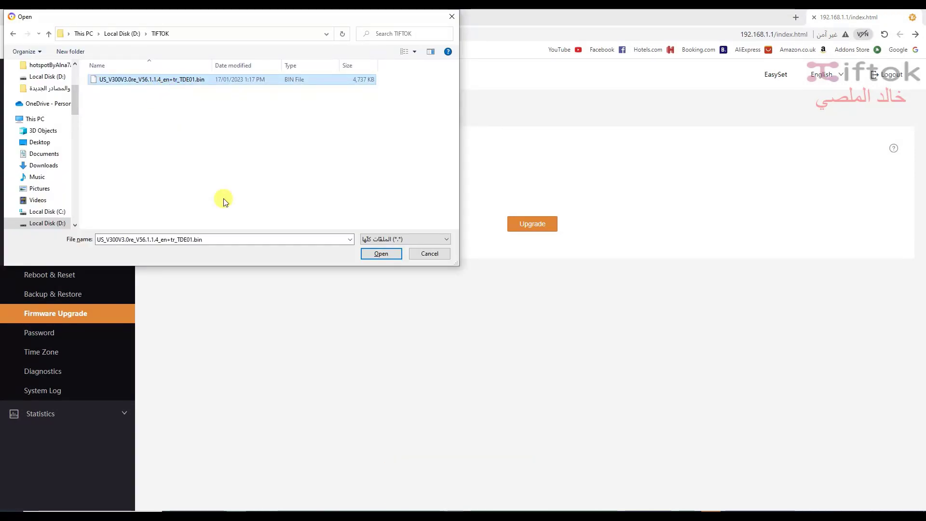
left_click(380, 256)
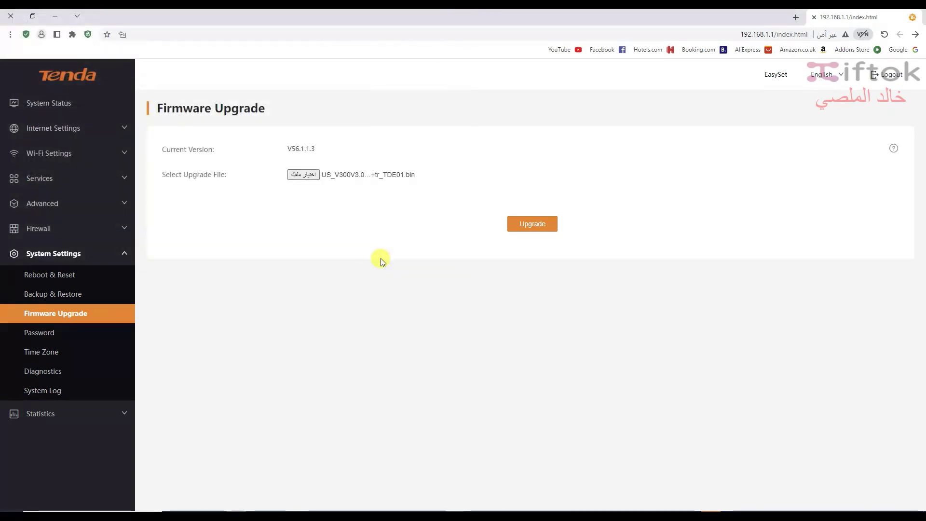
left_click(523, 233)
Step: Confirm the firmware upgrade in the confirmation dialog
left_click(422, 88)
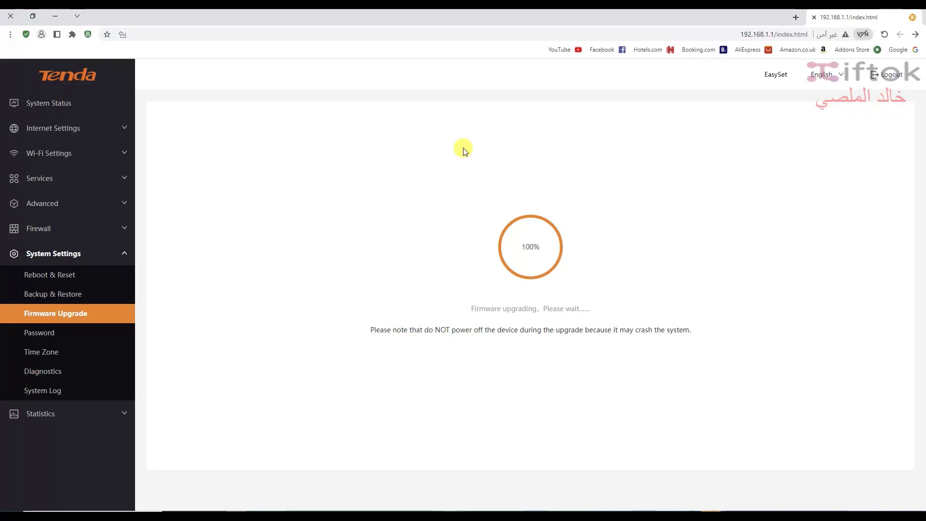
Step: Log back in with the saved admin username and pasted password
left_click(430, 235)
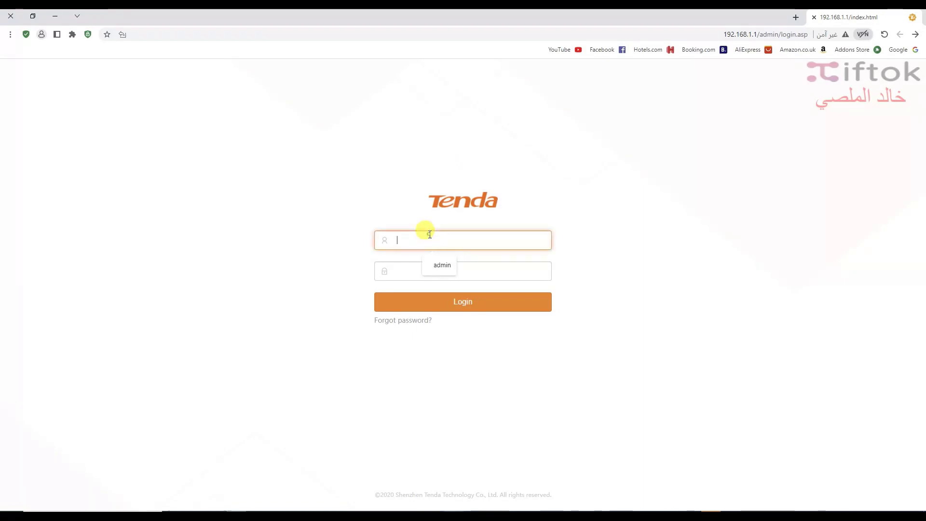
left_click(429, 265)
left_click(416, 270)
right_click(417, 271)
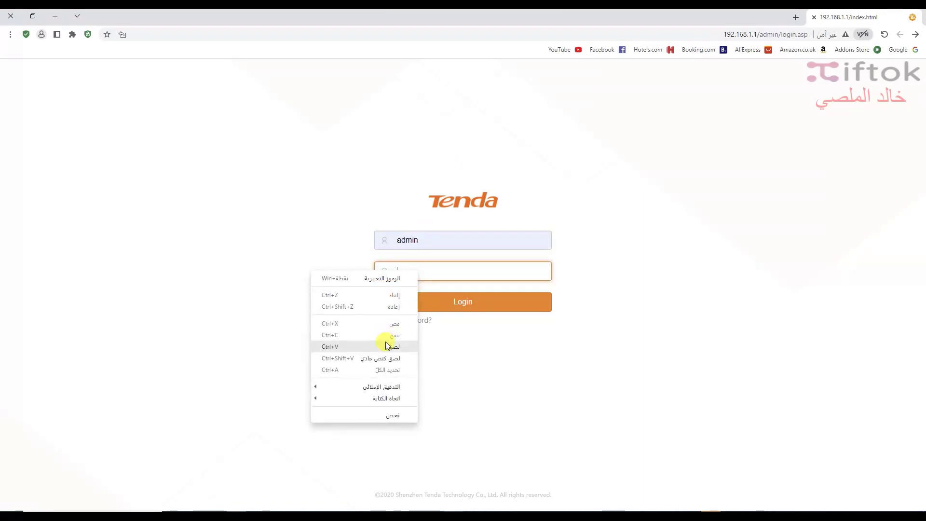
left_click(386, 344)
left_click(409, 306)
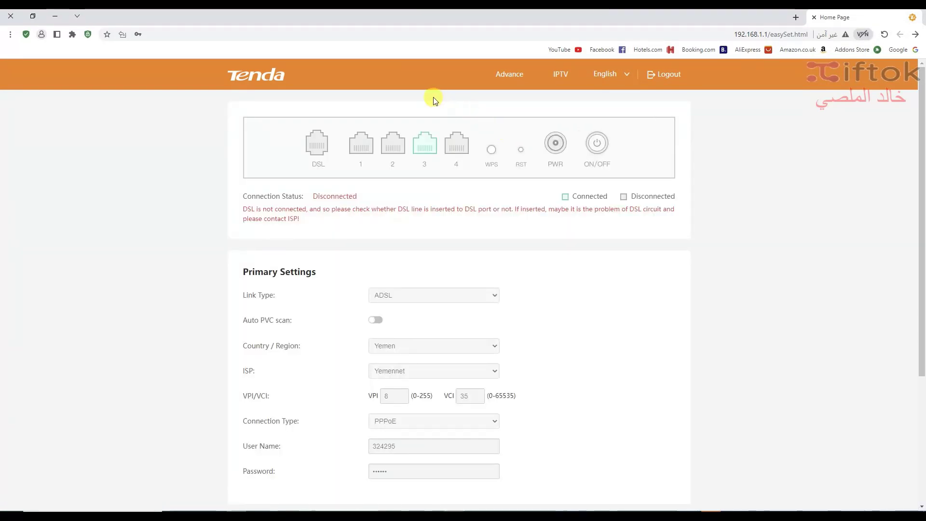
Step: Toggle on the PPTP/L2TP VPN client, then check System Status shows firmware V56.1.1.4
left_click(510, 80)
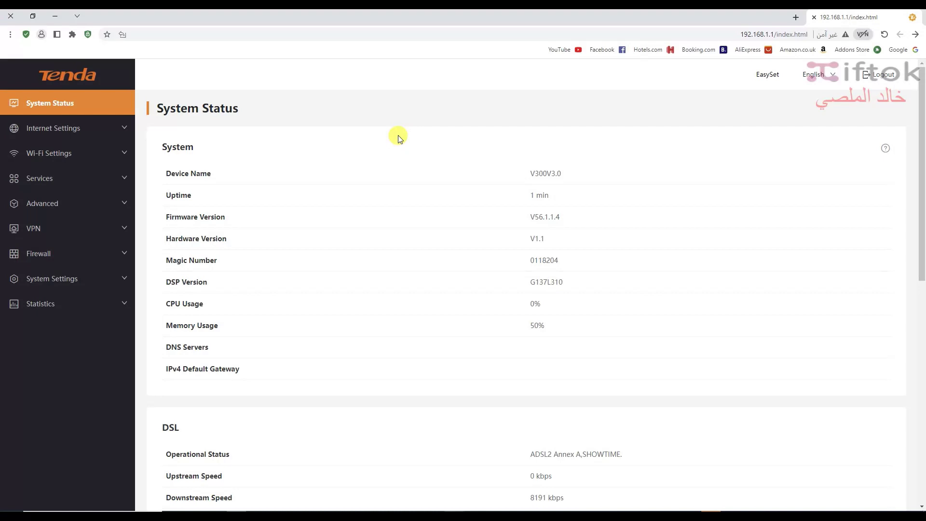
left_click(56, 203)
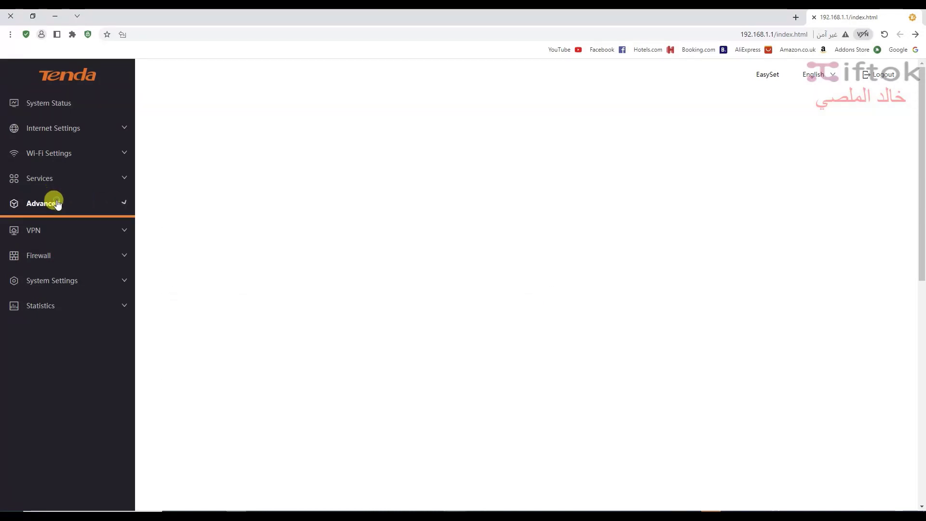
left_click(41, 243)
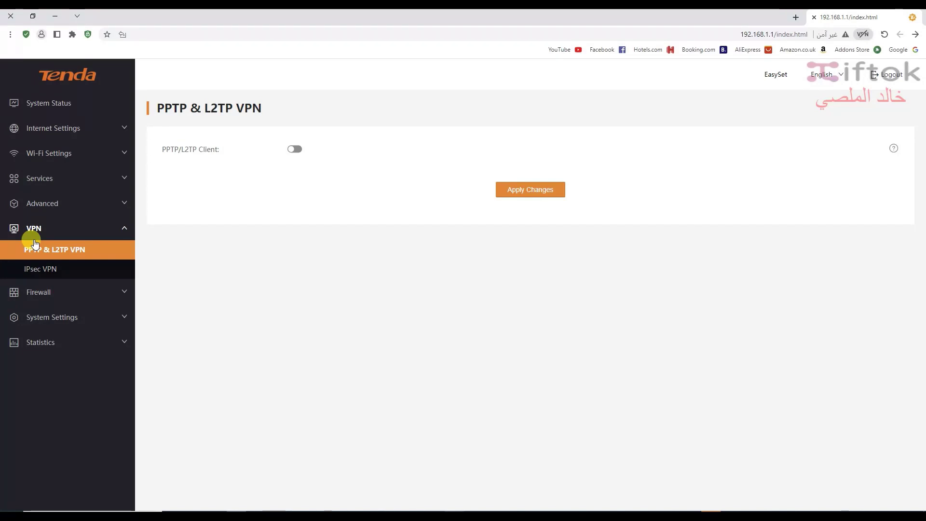
left_click(294, 149)
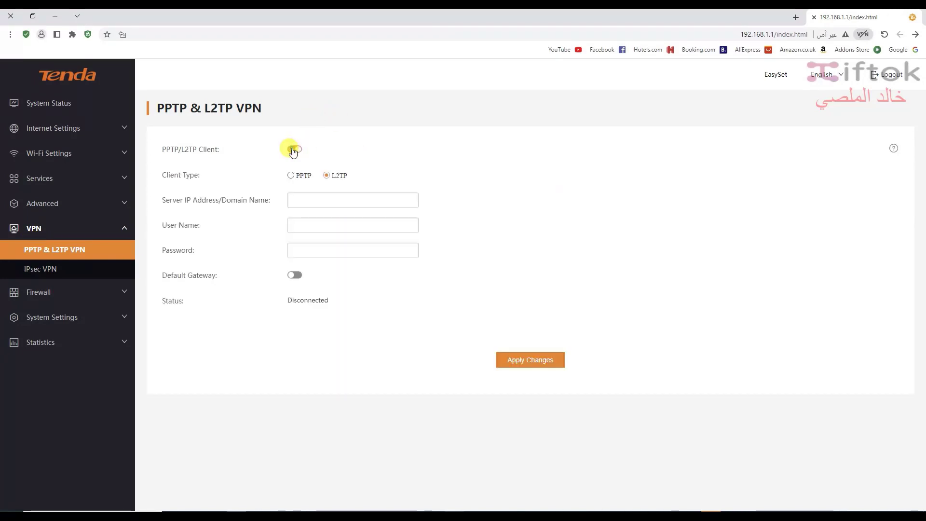
left_click(343, 197)
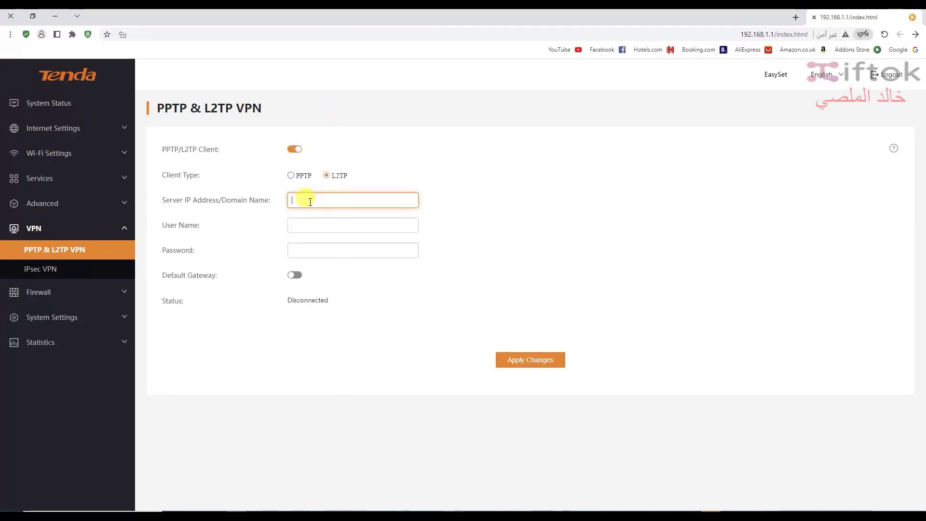
left_click(43, 103)
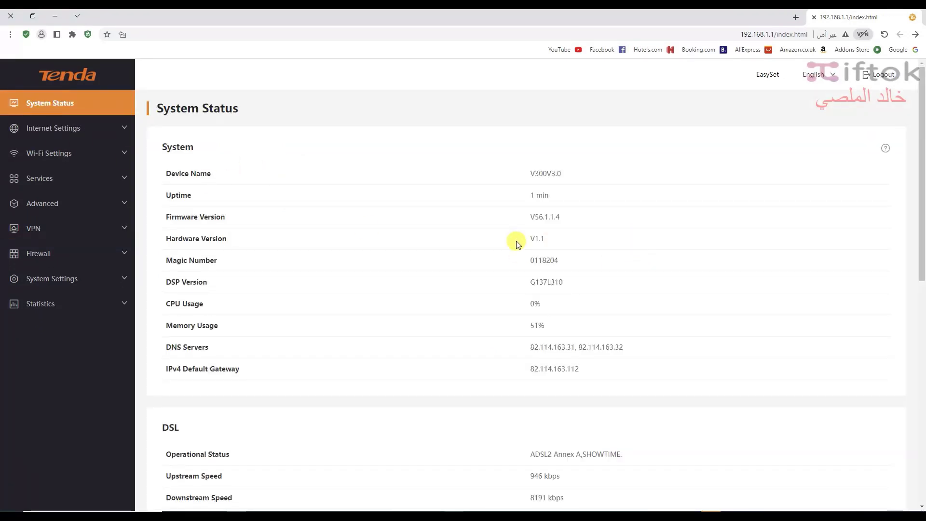
left_click_drag(155, 238, 285, 246)
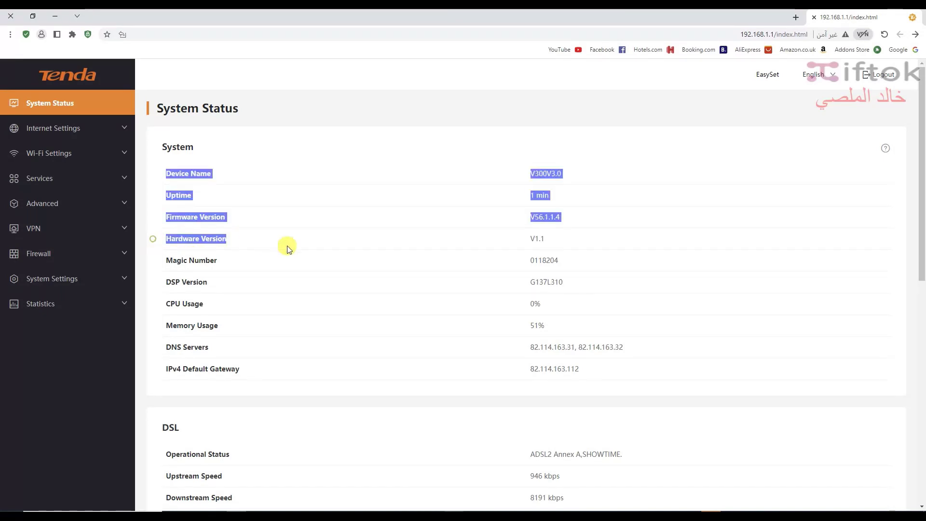
left_click(186, 249)
left_click_drag(164, 241, 543, 180)
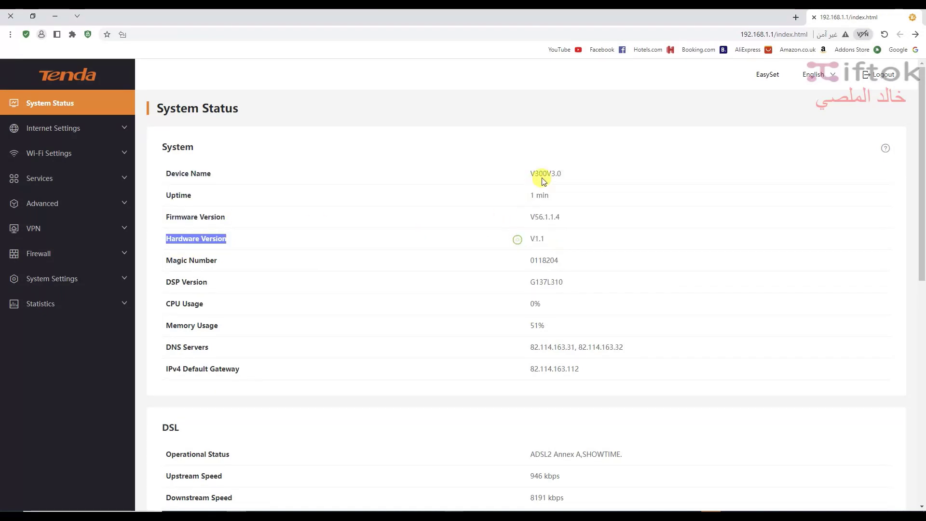
double_click(534, 175)
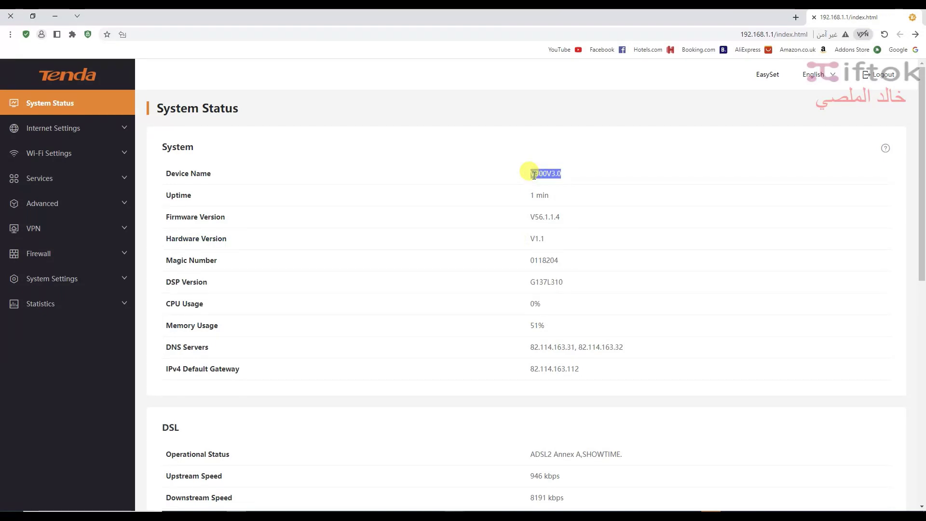
left_click_drag(153, 239, 228, 240)
left_click_drag(524, 241, 575, 240)
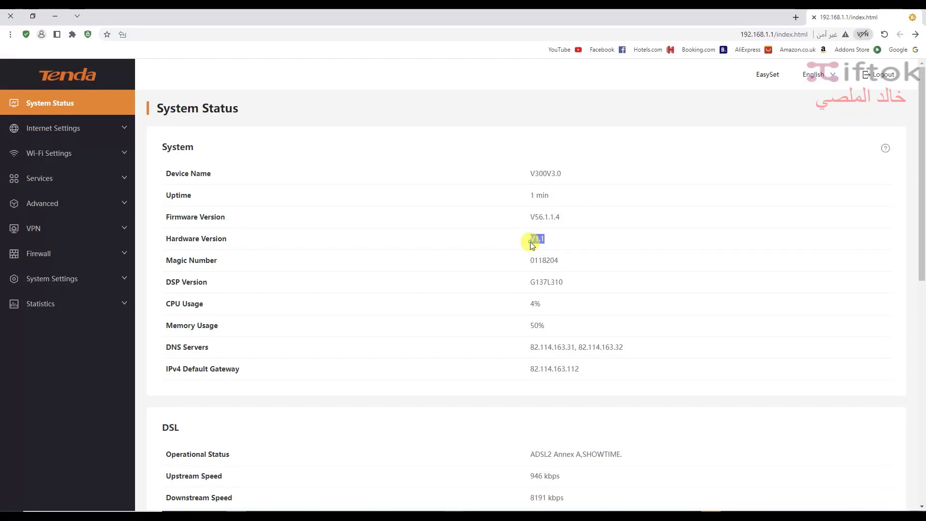
scroll(447, 341, "down", 3)
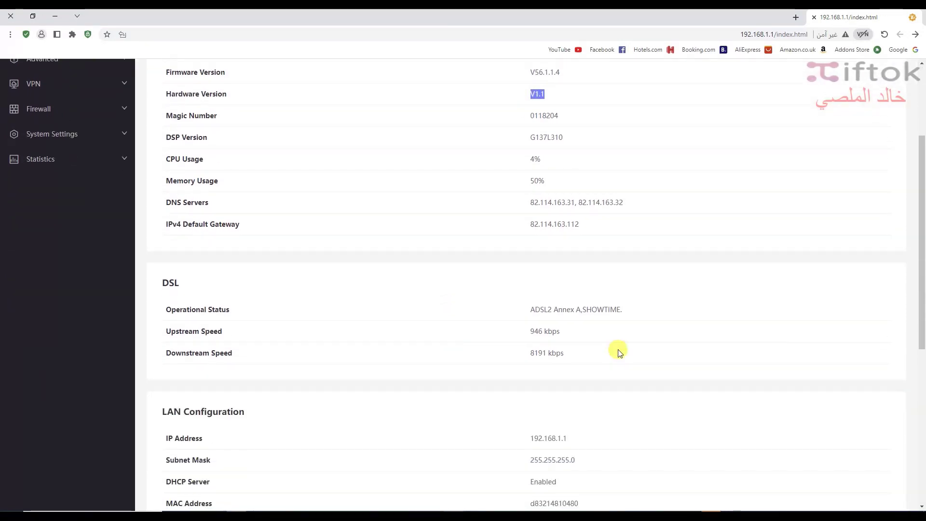
scroll(474, 329, "up", 3)
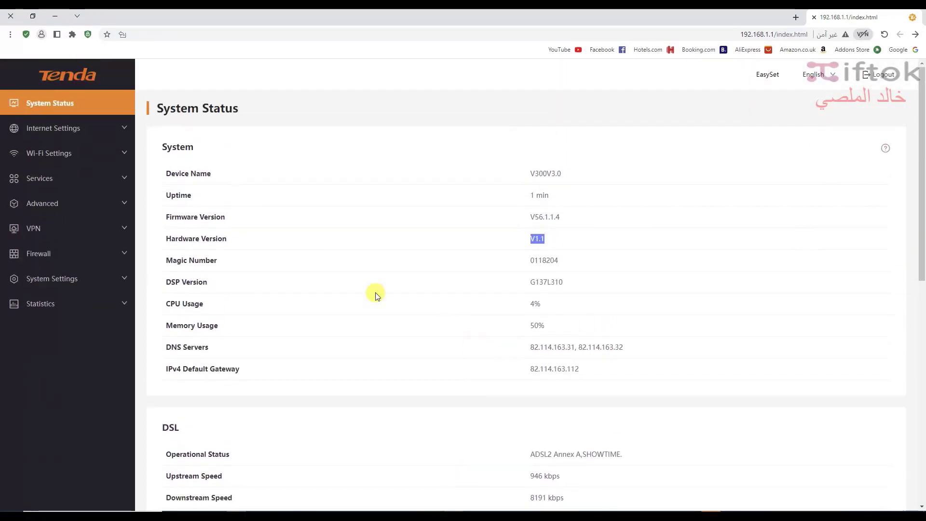
Step: Enable the VPN client as PPTP and fill in server address and user name
left_click(85, 229)
left_click(294, 149)
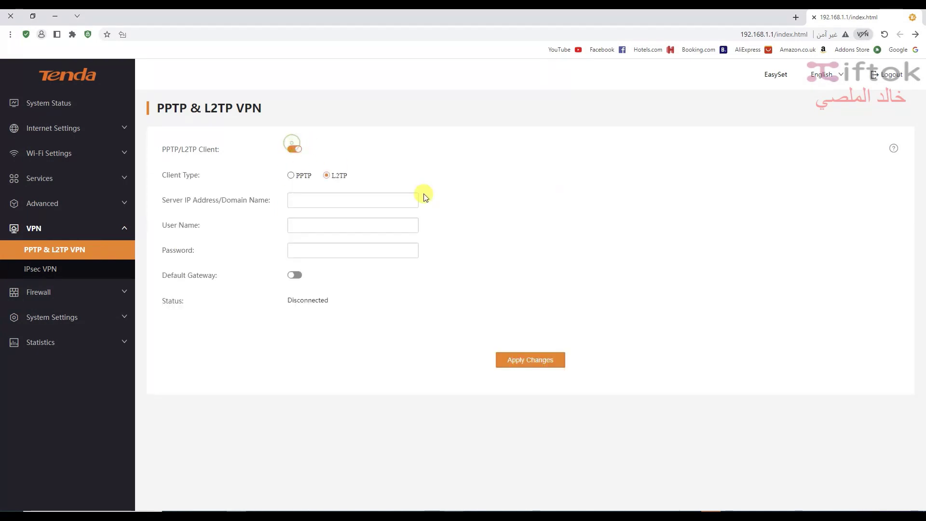
left_click(357, 193)
left_click(295, 176)
left_click(302, 204)
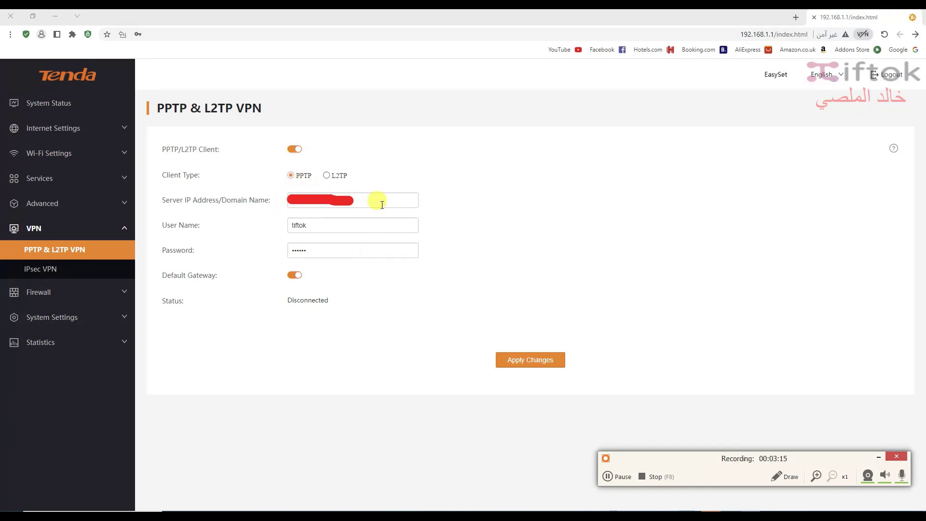
left_click(352, 200)
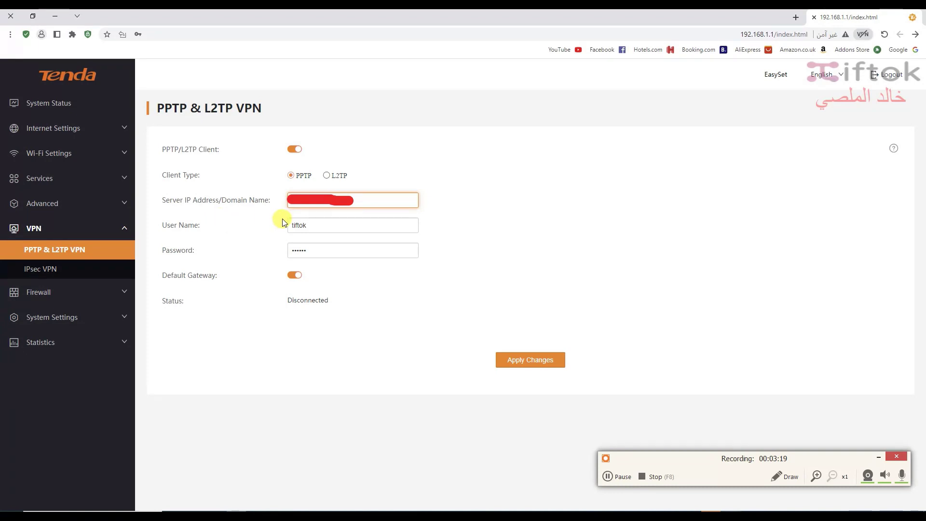
left_click_drag(326, 225, 270, 233)
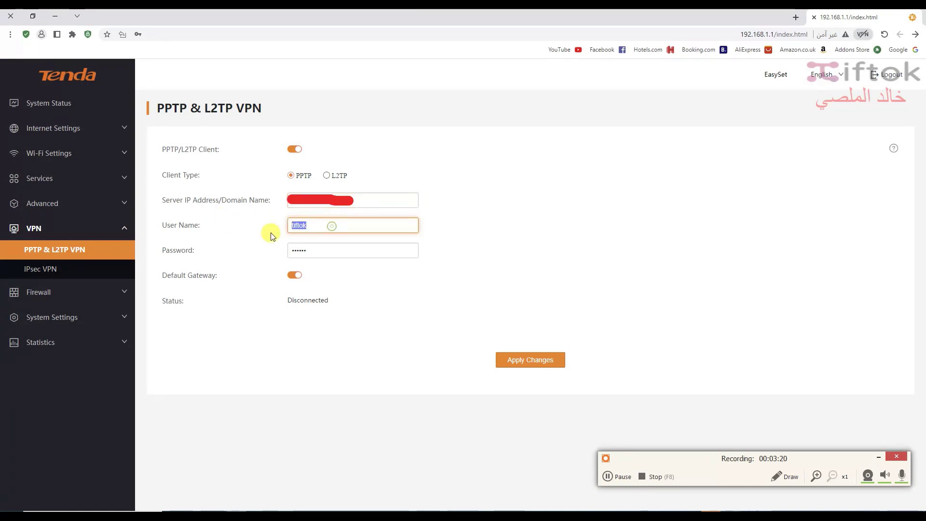
Step: Apply the PPTP settings and confirm it connects with client IP 192.168.202.138
left_click(539, 363)
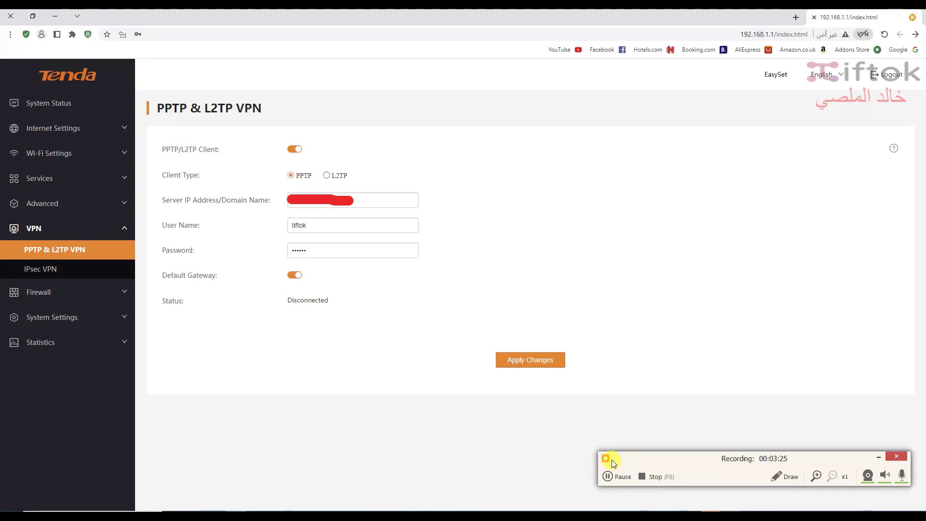
left_click(607, 471)
left_click_drag(174, 328, 358, 331)
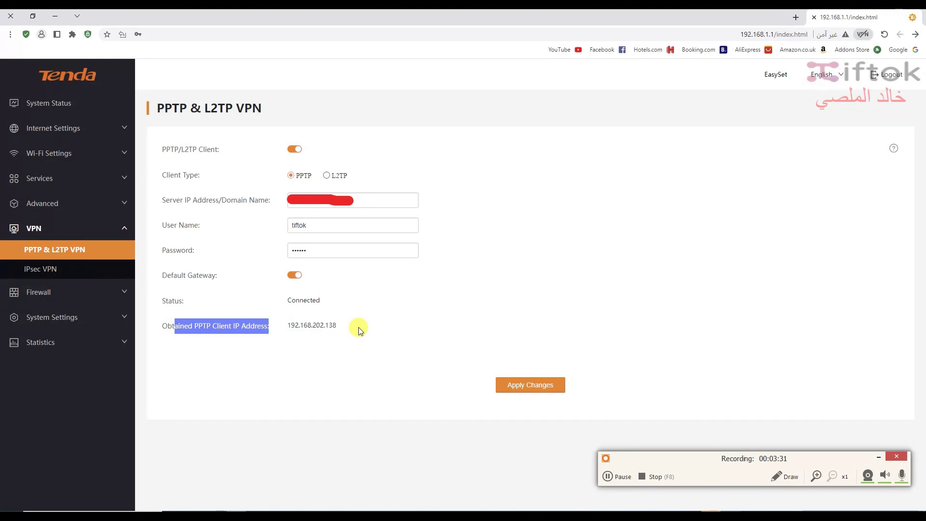